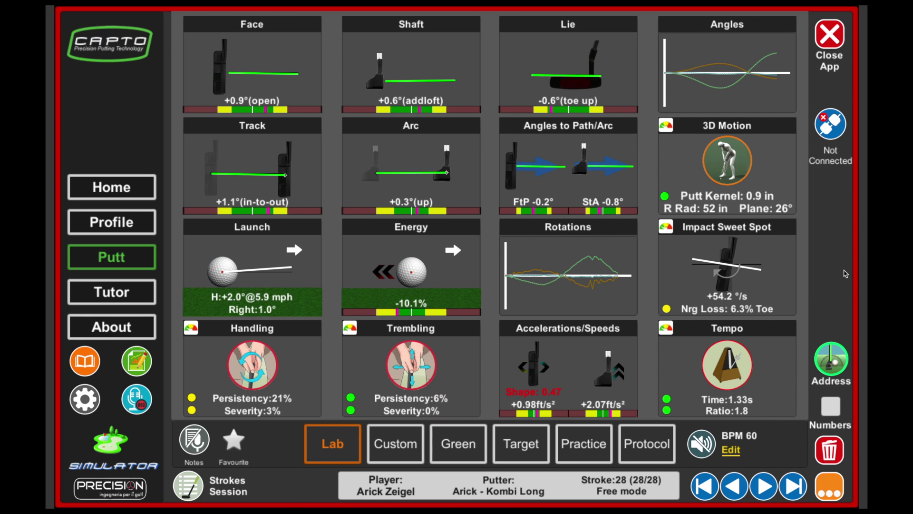
{"action": "left_click", "coordinate": [828, 491]}
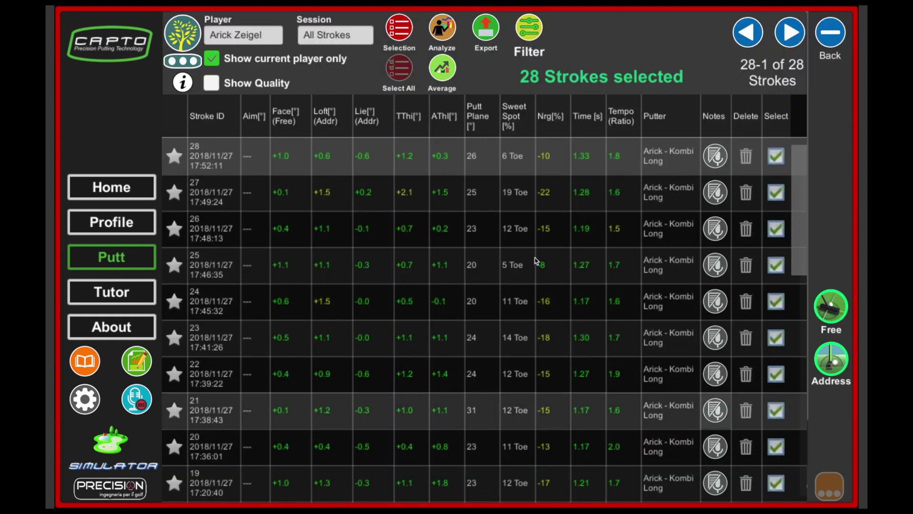
{"action": "mouse_move", "coordinate": [799, 168]}
{"action": "left_mouse_down"}
{"action": "mouse_move", "coordinate": [807, 266]}
{"action": "mouse_move", "coordinate": [836, 145]}
{"action": "left_mouse_up"}
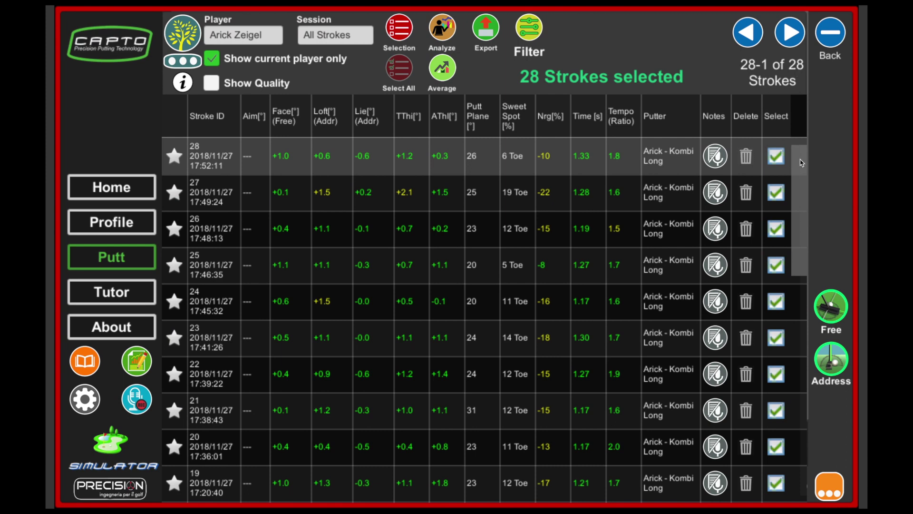
{"action": "left_click_drag", "start_coordinate": [801, 162], "coordinate": [802, 150]}
- Choose the LH LOW VS RH session in the player tree, then return to stroke 14's dashboard
{"action": "left_click", "coordinate": [182, 34]}
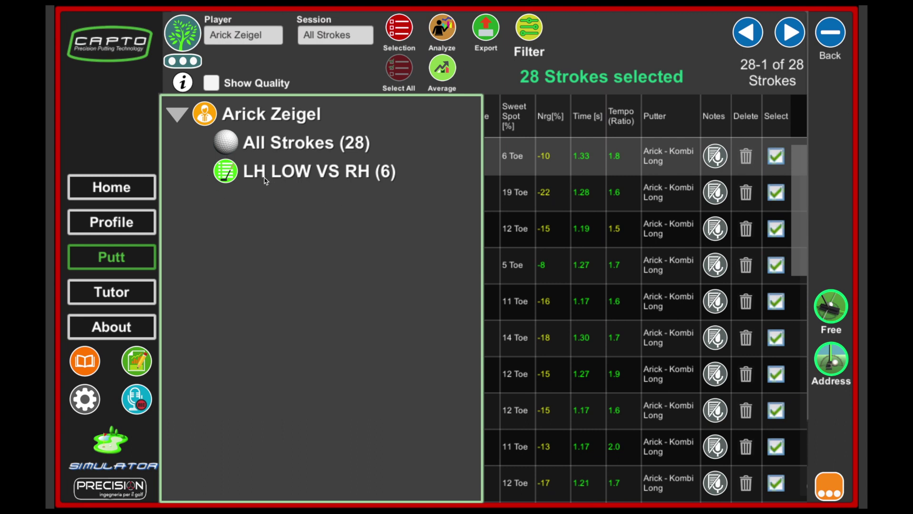
{"action": "left_click", "coordinate": [304, 174]}
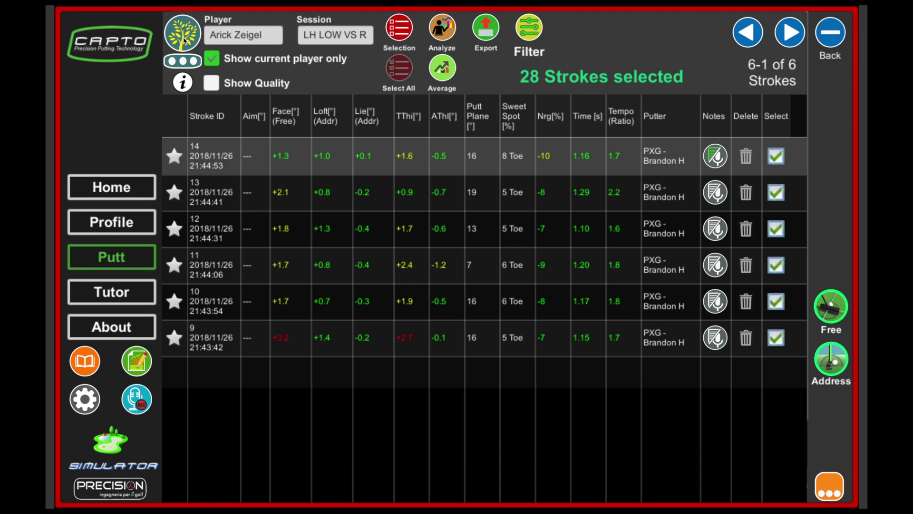
{"action": "left_click", "coordinate": [184, 37]}
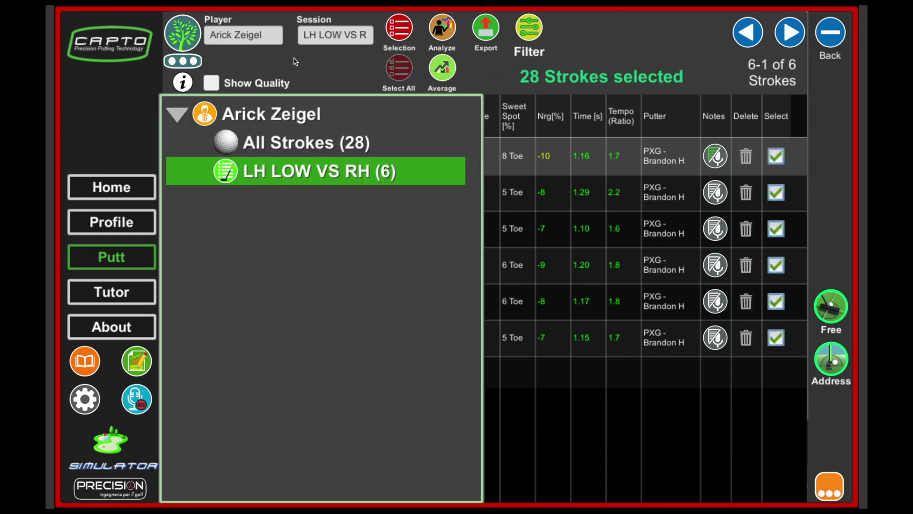
{"action": "left_click", "coordinate": [184, 118]}
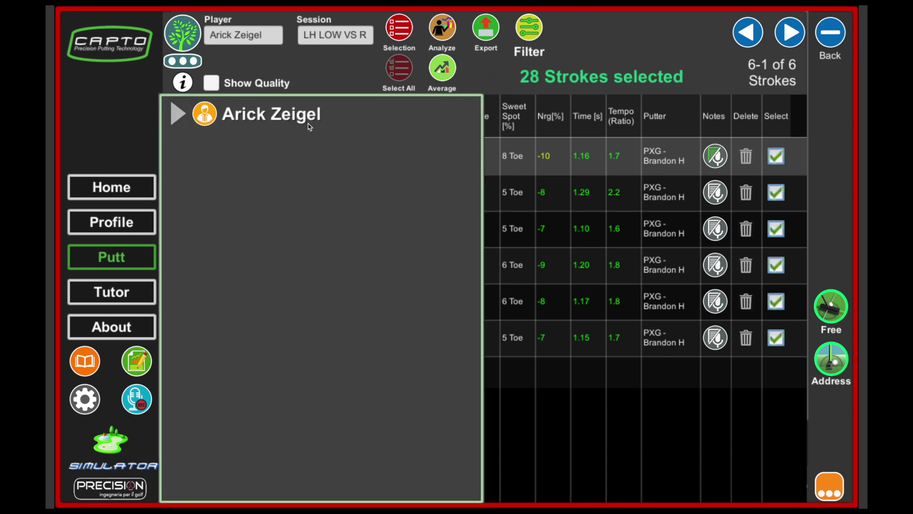
{"action": "left_click", "coordinate": [184, 37]}
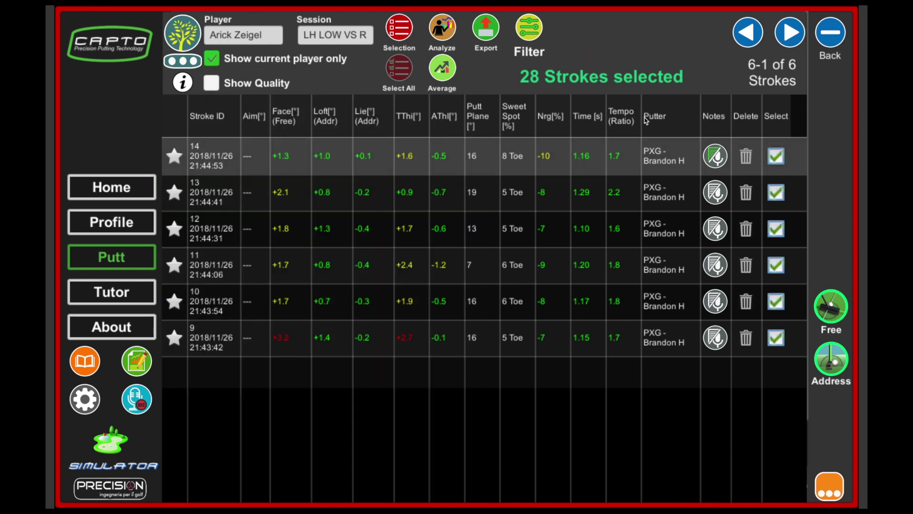
{"action": "left_click", "coordinate": [833, 45]}
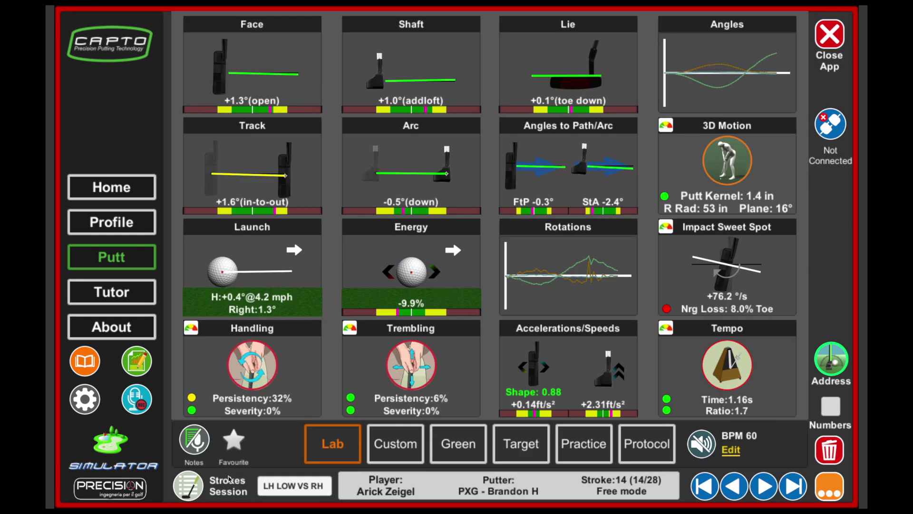
{"action": "left_click", "coordinate": [192, 485]}
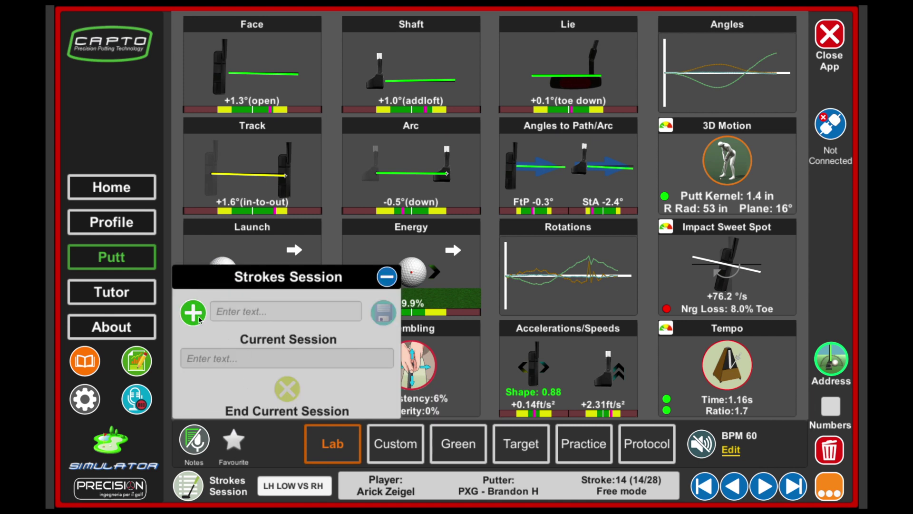
- Add a stroke session named 'Assessment' and save it as the current session
{"action": "left_click", "coordinate": [238, 312]}
{"action": "left_click", "coordinate": [237, 314]}
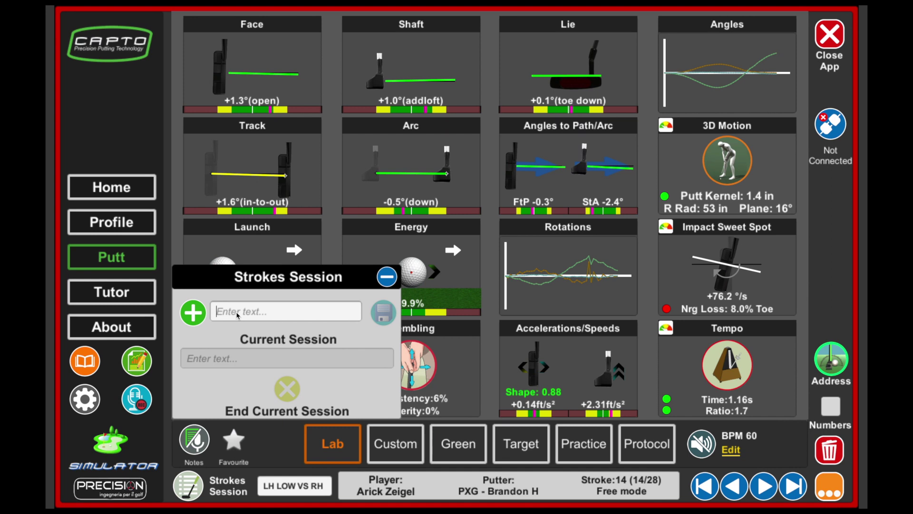
{"action": "type", "text": "Assessment"}
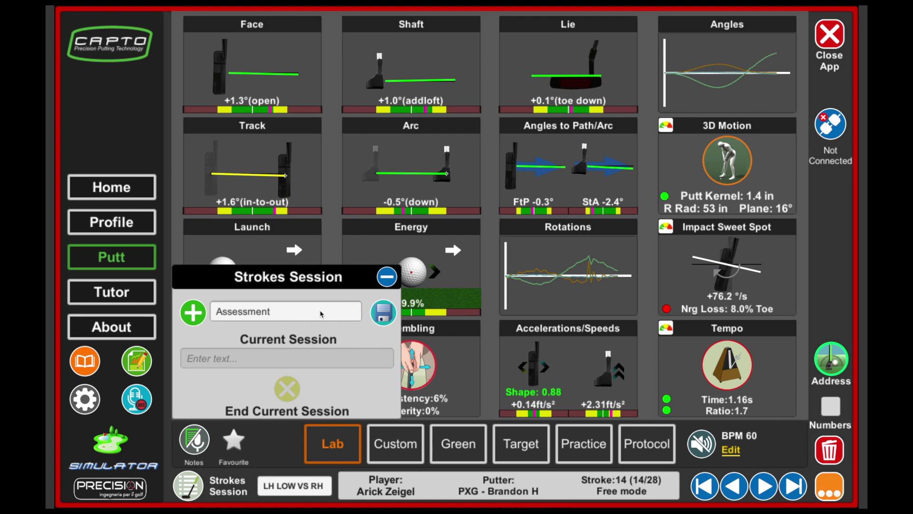
{"action": "left_click", "coordinate": [380, 320]}
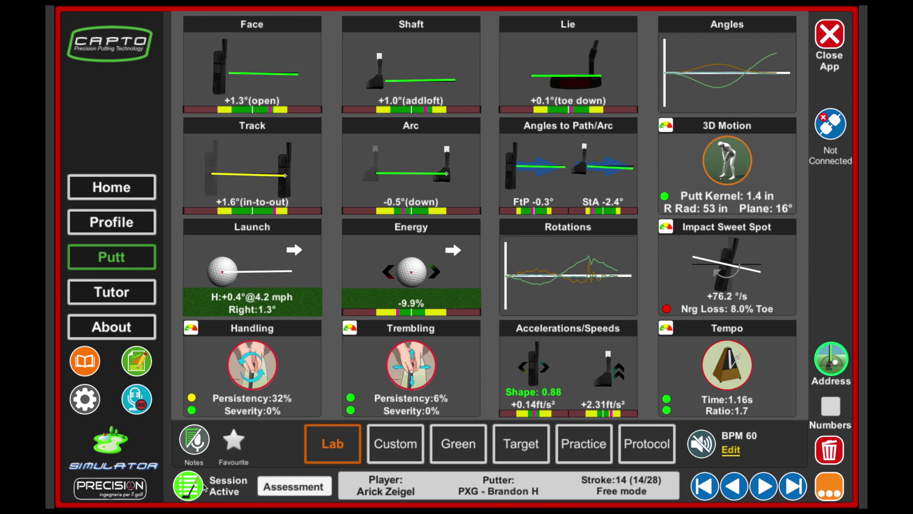
{"action": "left_click", "coordinate": [192, 489]}
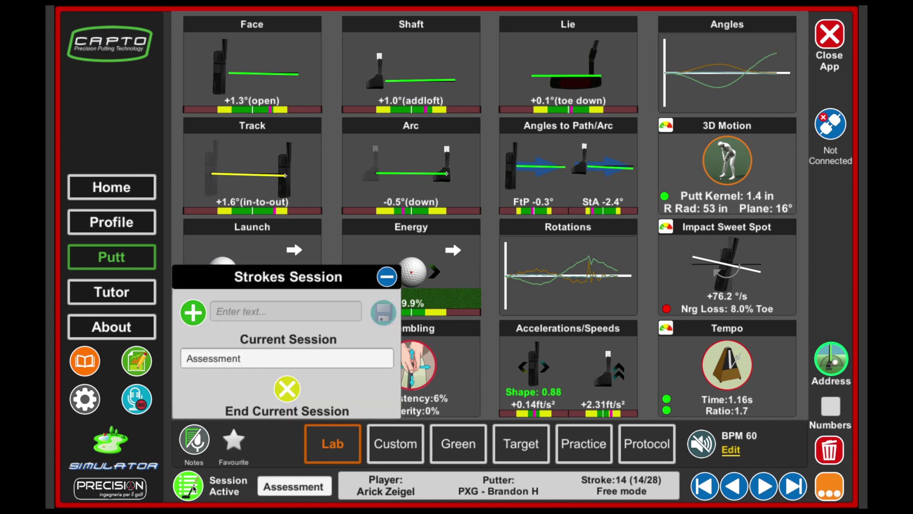
- End the current Assessment session, close the session popup, and reopen the strokes table
{"action": "left_click", "coordinate": [287, 391]}
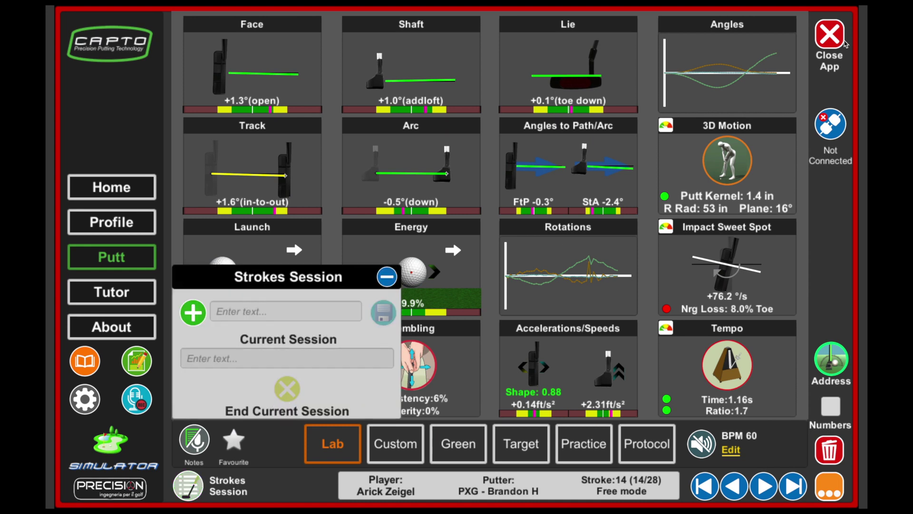
{"action": "left_click", "coordinate": [387, 276]}
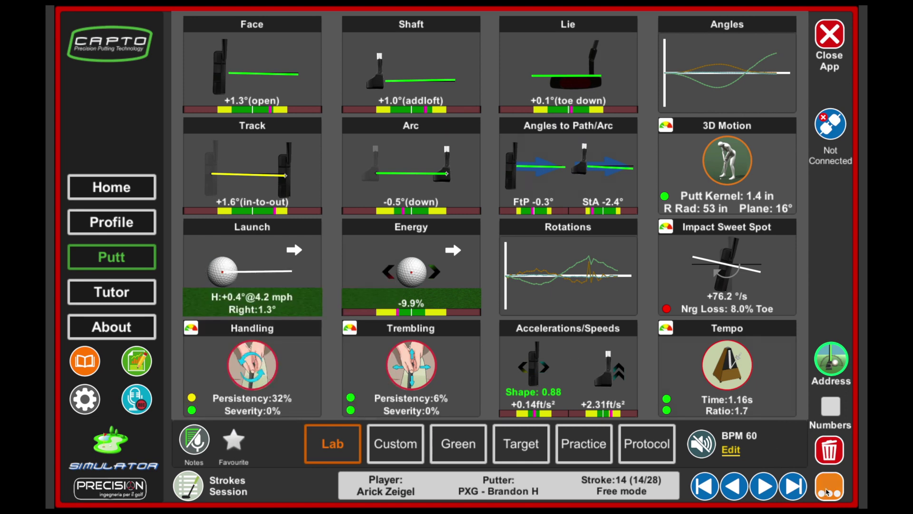
{"action": "left_click", "coordinate": [828, 489]}
{"action": "left_click", "coordinate": [183, 34]}
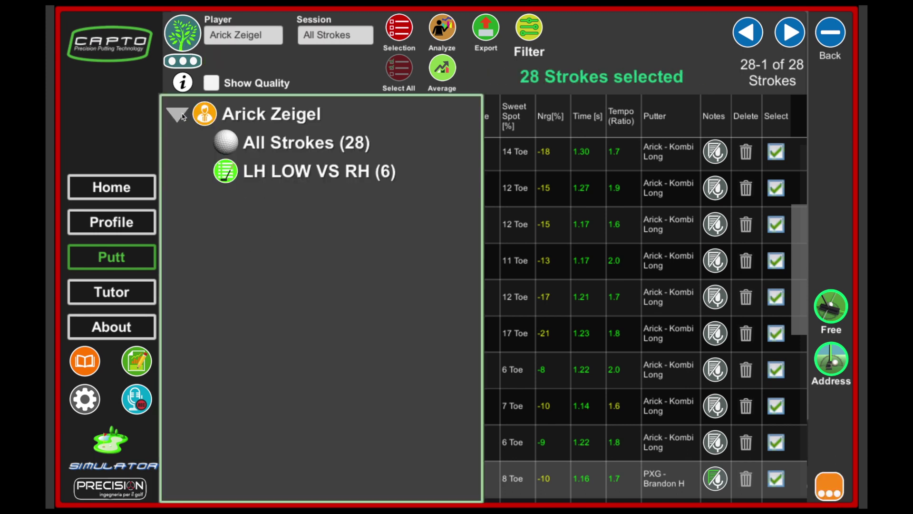
{"action": "left_click", "coordinate": [178, 115]}
{"action": "left_click", "coordinate": [183, 37]}
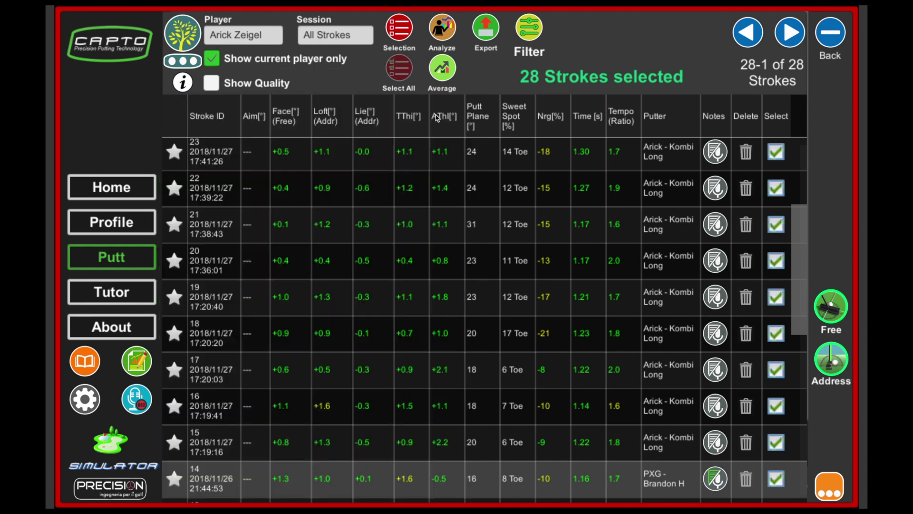
{"action": "left_click", "coordinate": [826, 42]}
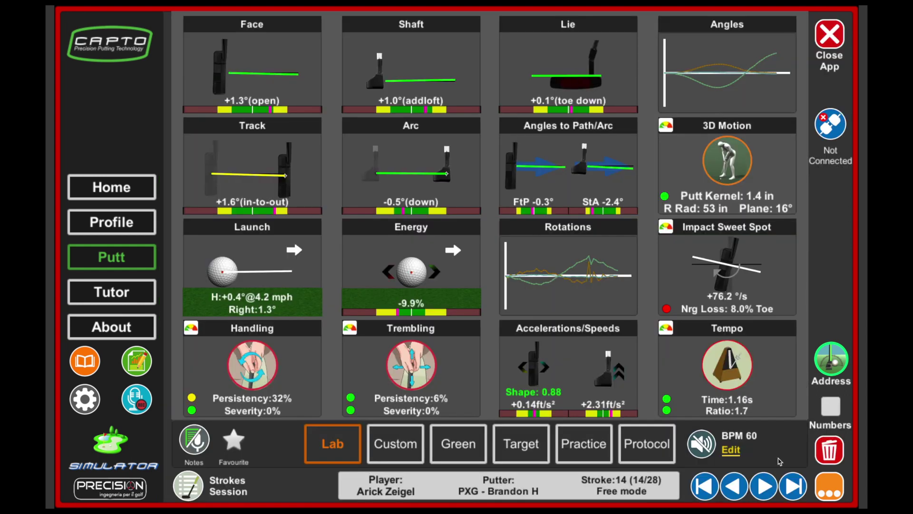